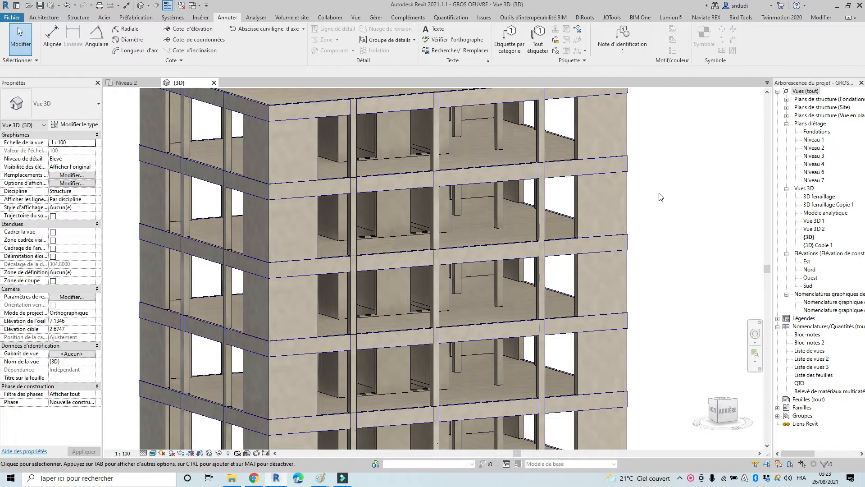
# Open the Niveau 2 floor plan and check the Poutre-Axe-num naming example in Paint before returning to Revit
pyautogui.click(125, 83)
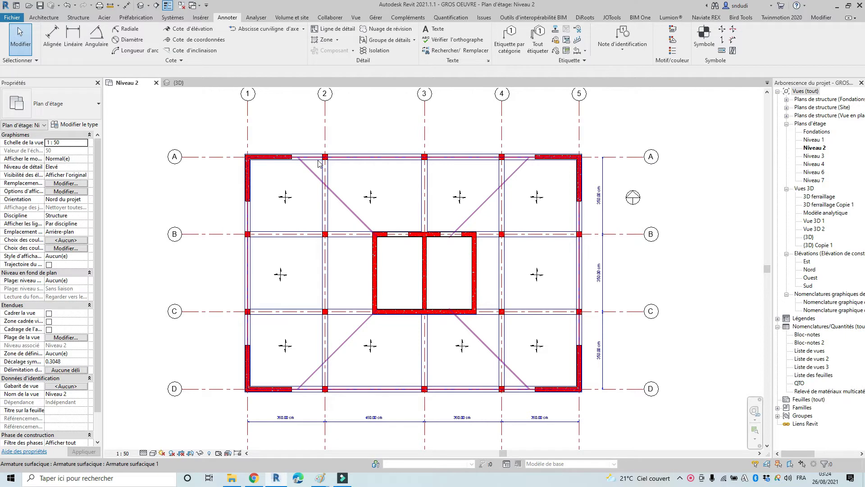
pyautogui.click(324, 480)
pyautogui.click(350, 445)
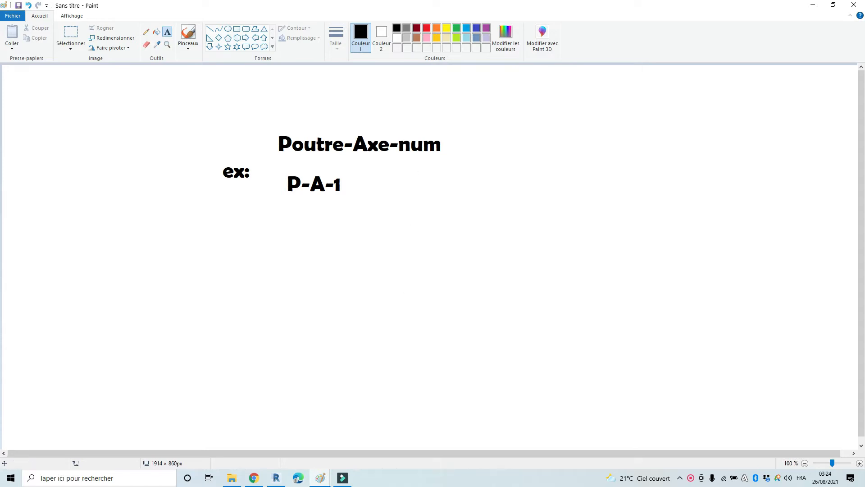
pyautogui.click(276, 478)
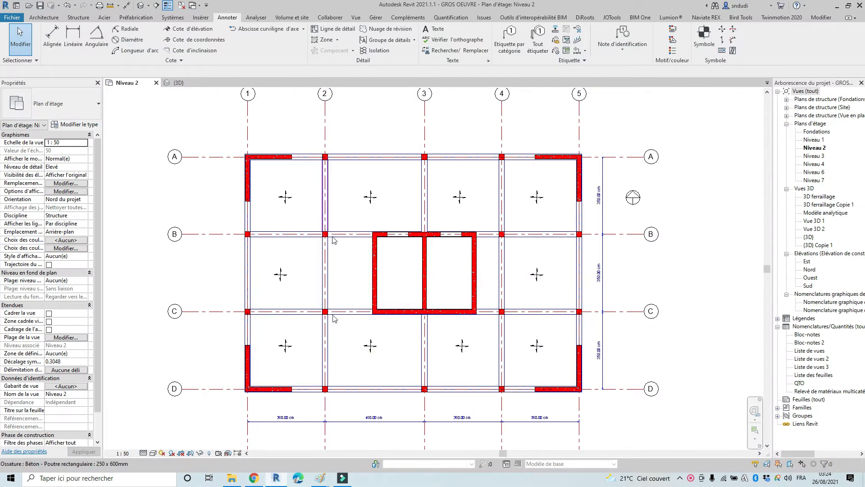
pyautogui.moveTo(320, 478)
pyautogui.click(369, 430)
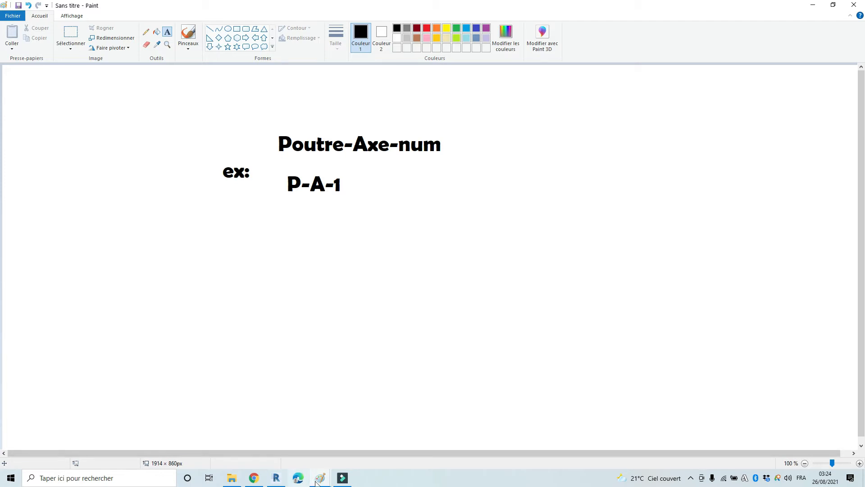
pyautogui.click(283, 479)
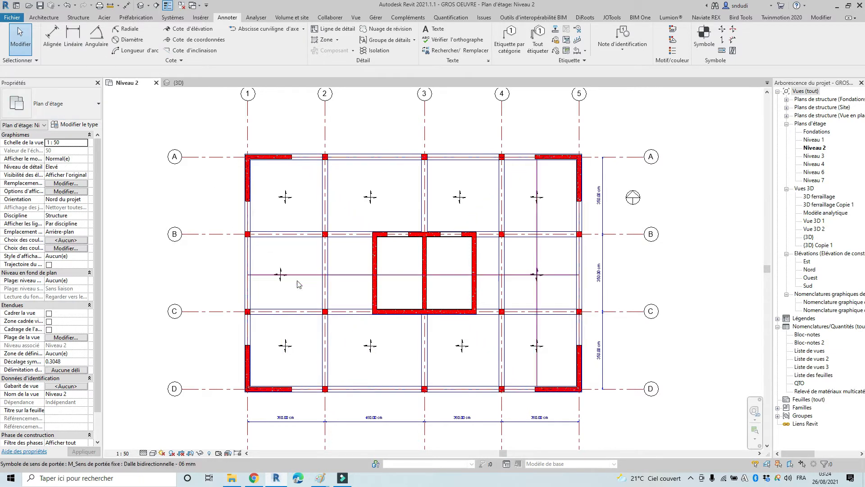
# Start annotating all beams in the current plan and set the lower mid-beam annotation for level beams to Aucun
pyautogui.scroll(-2, 338, 275)
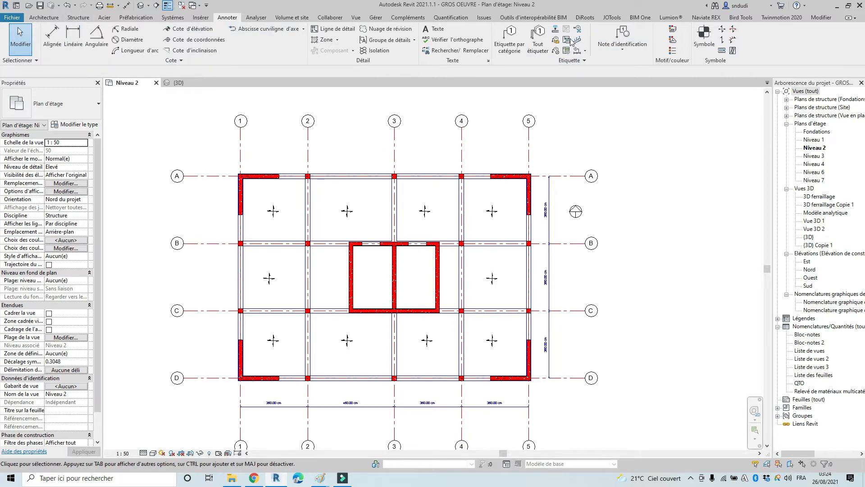
pyautogui.click(555, 29)
pyautogui.moveTo(443, 110); pyautogui.dragTo(317, 92)
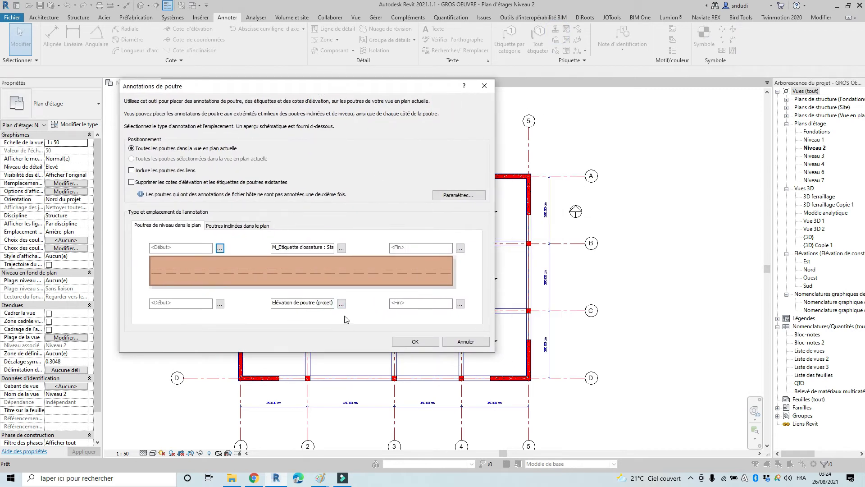
pyautogui.click(342, 306)
pyautogui.click(253, 152)
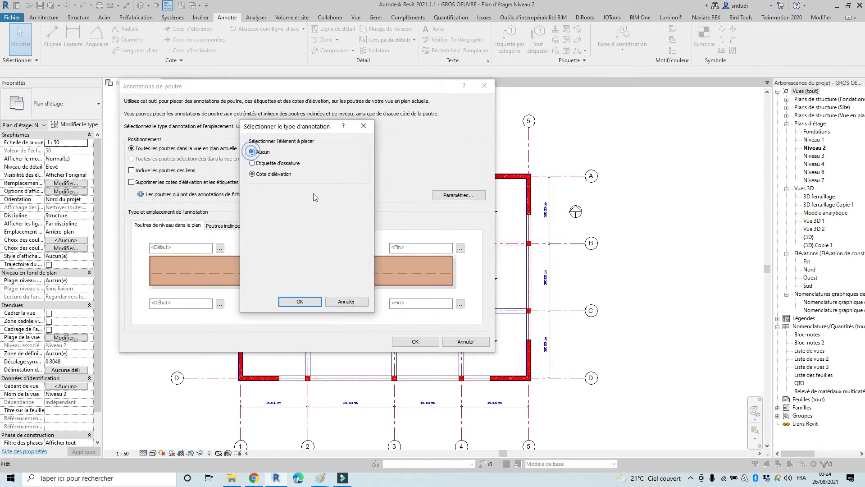
pyautogui.click(312, 303)
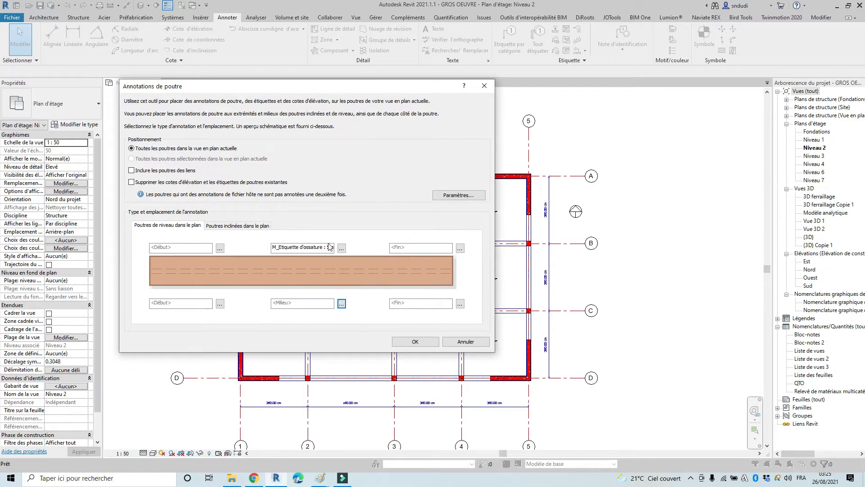
# Set the upper mid-beam annotation to the framing tag M_Etiquette d'ossature : Encadré and place the annotations on all beams
pyautogui.click(342, 248)
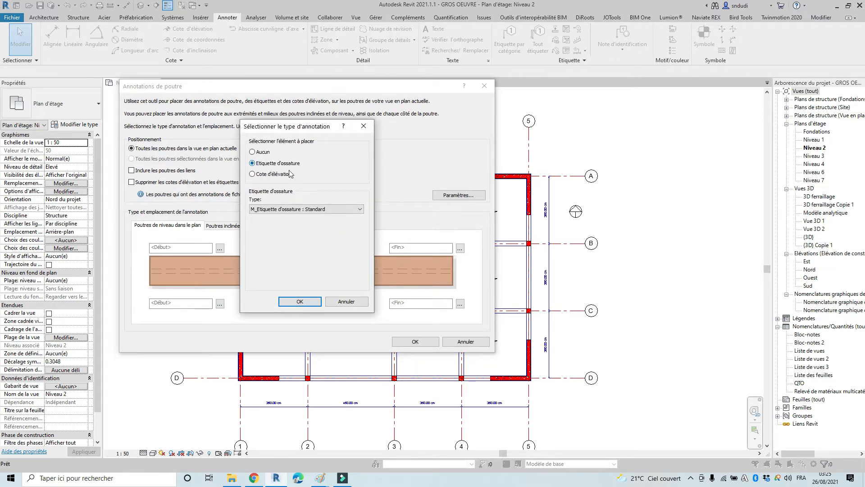
pyautogui.click(340, 209)
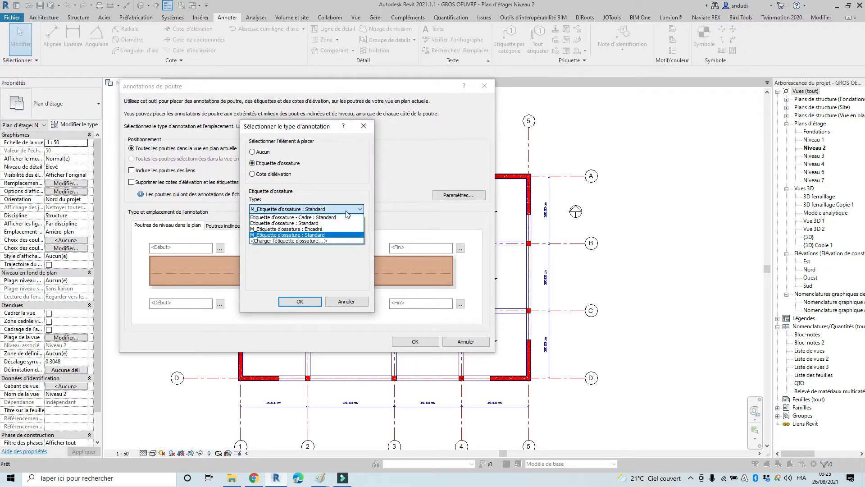
pyautogui.click(320, 229)
pyautogui.click(313, 301)
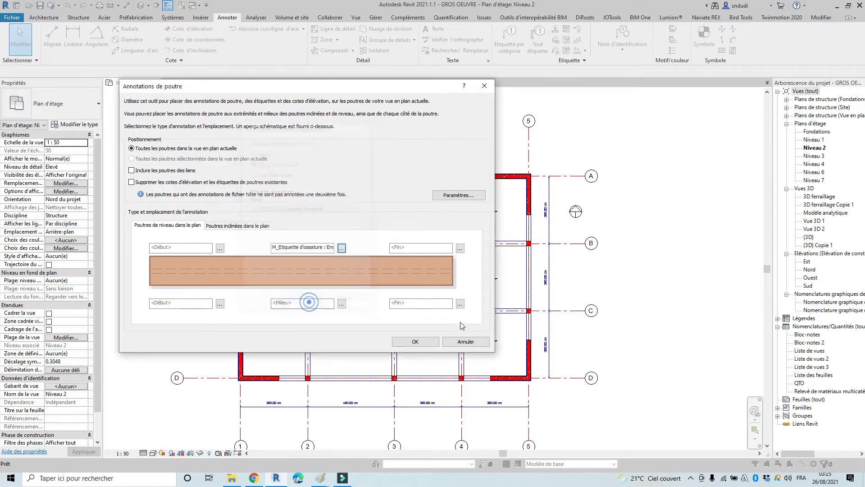
pyautogui.click(425, 341)
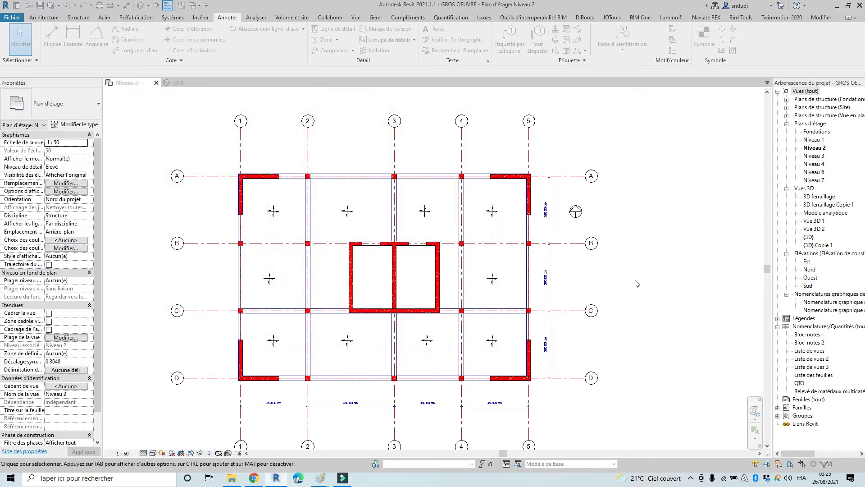
# Open the family of the boxed framing tag on axis A between grids 2 and 3 for editing
pyautogui.scroll(2, 419, 211)
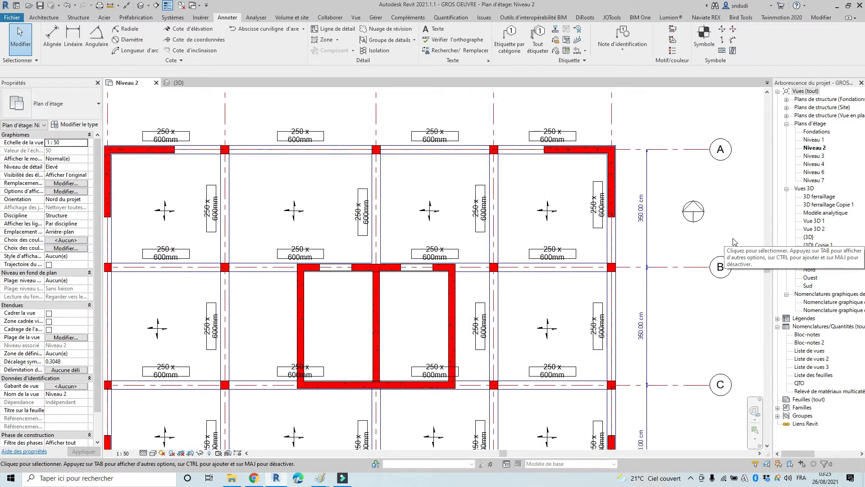
pyautogui.scroll(-2, 506, 196)
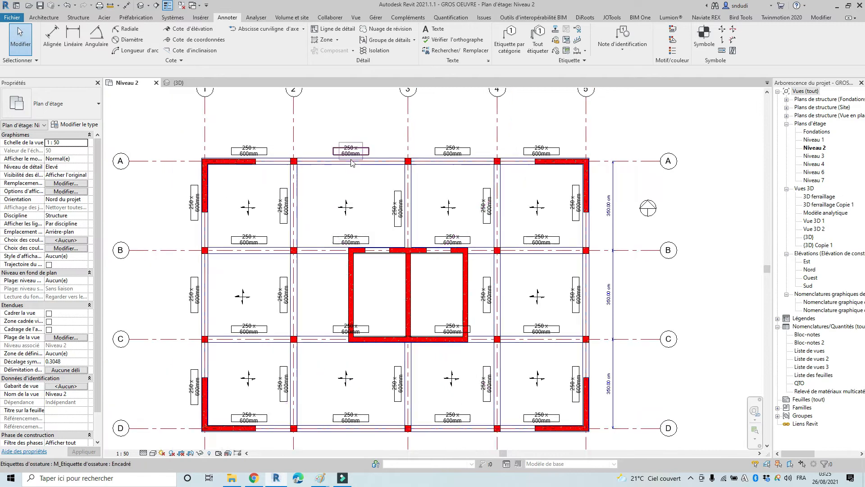
pyautogui.scroll(2, 352, 163)
pyautogui.click(372, 147)
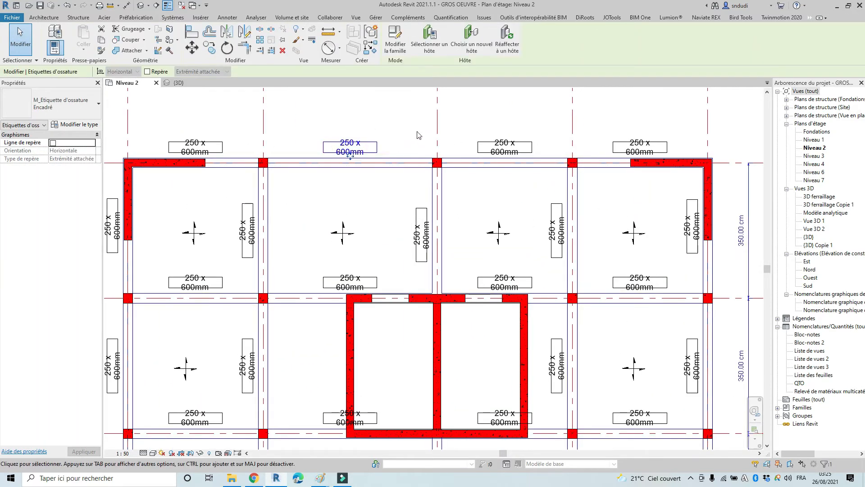
pyautogui.click(395, 38)
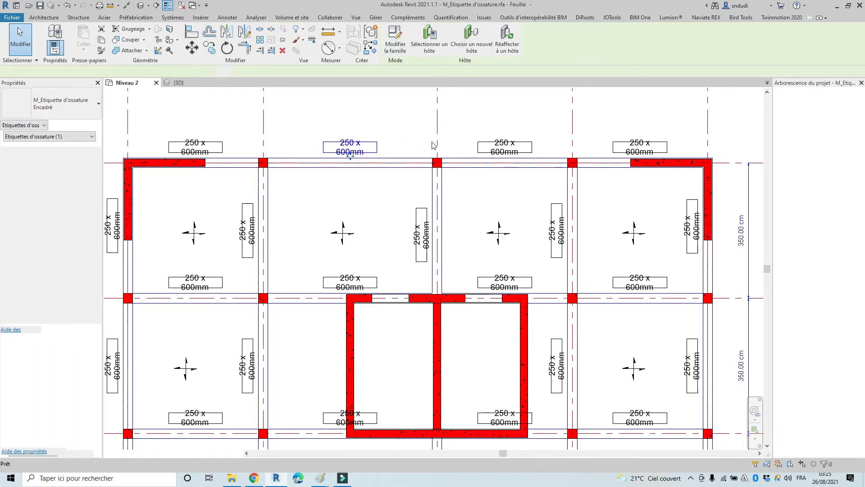
# Replace the Nom du type parameter in the tag's label with Identifiant
pyautogui.click(442, 243)
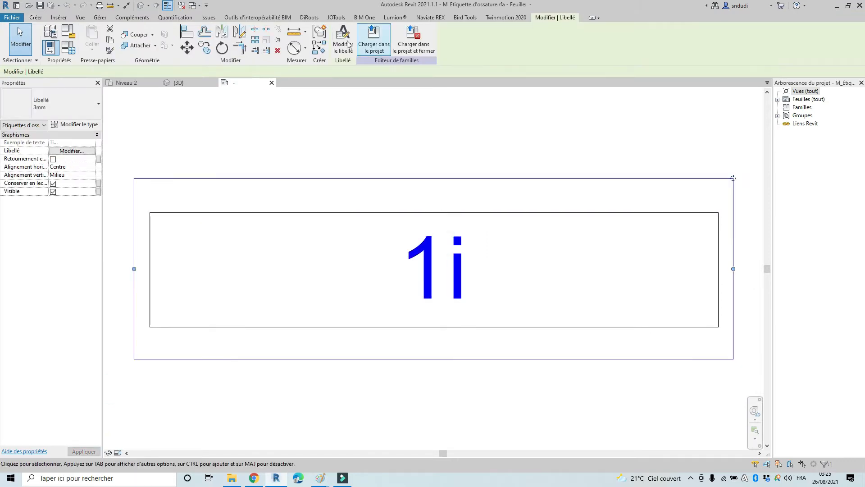
pyautogui.click(348, 44)
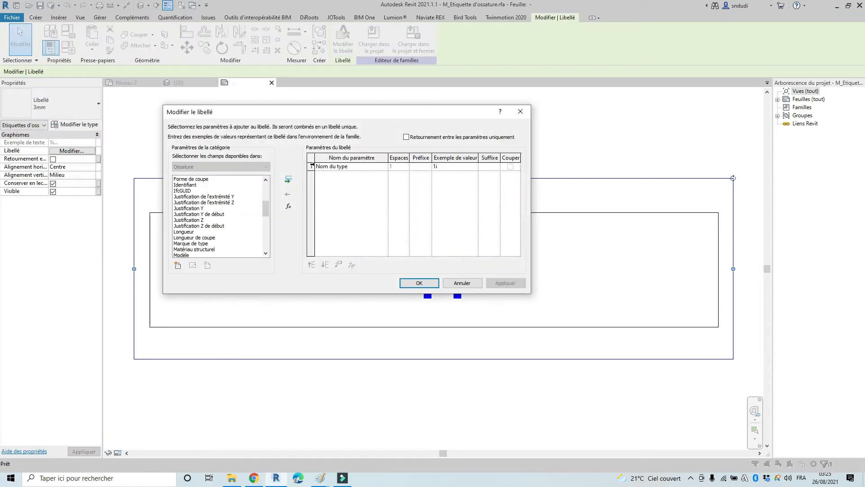
pyautogui.click(310, 166)
pyautogui.click(287, 194)
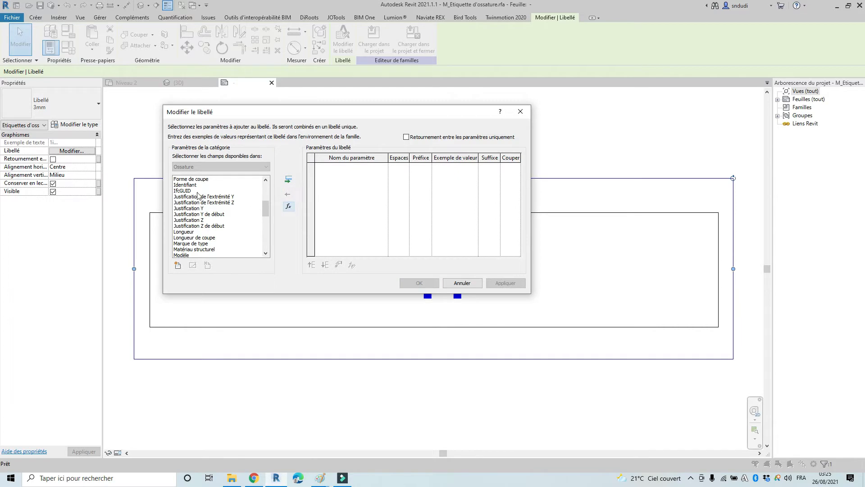
pyautogui.click(186, 185)
pyautogui.click(288, 179)
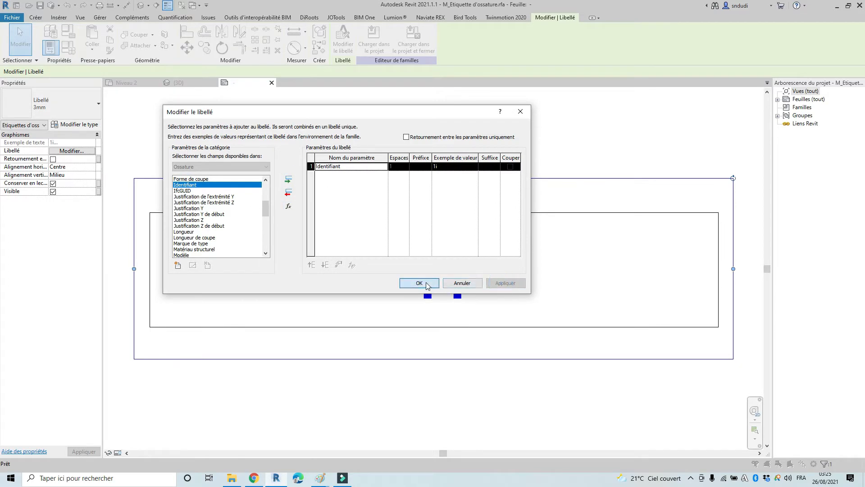
pyautogui.click(419, 283)
# Load the modified framing tag family into the GROS OEUVRE project, replacing the existing version
pyautogui.click(374, 40)
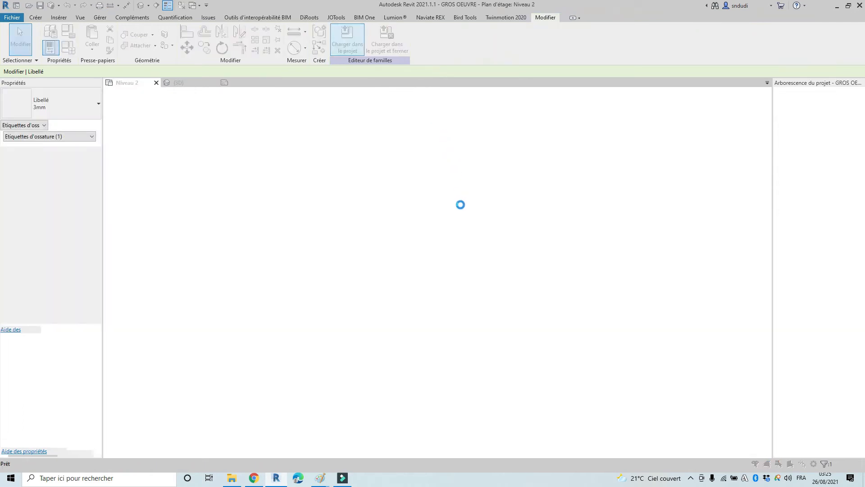
pyautogui.click(493, 161)
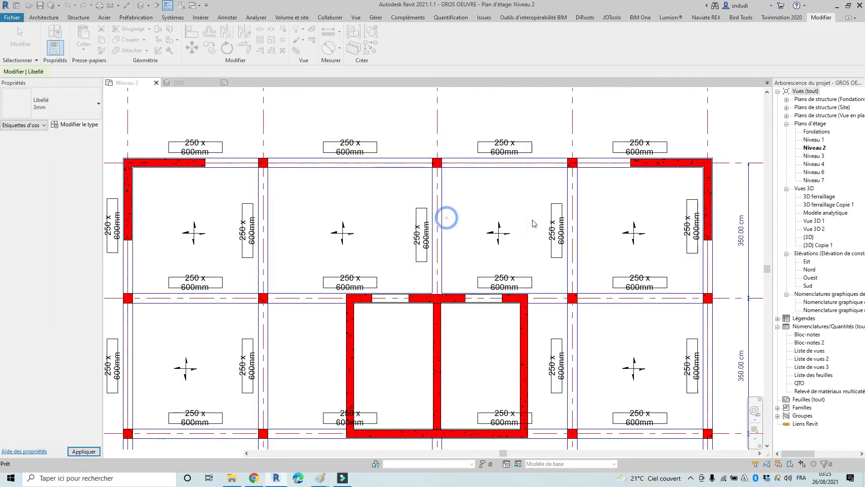
pyautogui.scroll(-3, 411, 192)
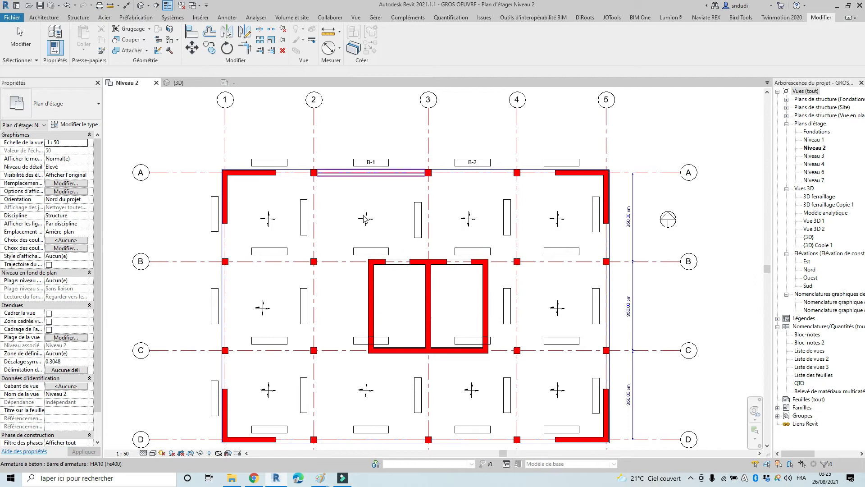
pyautogui.scroll(-1, 564, 250)
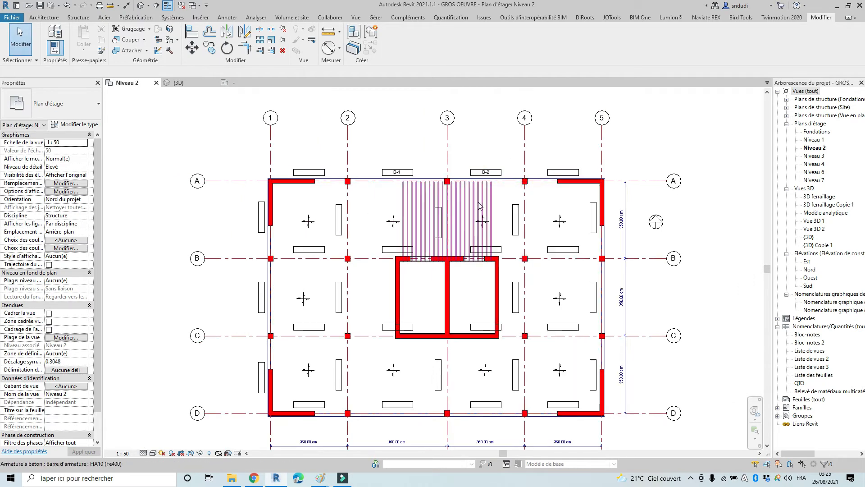
pyautogui.scroll(1, 358, 214)
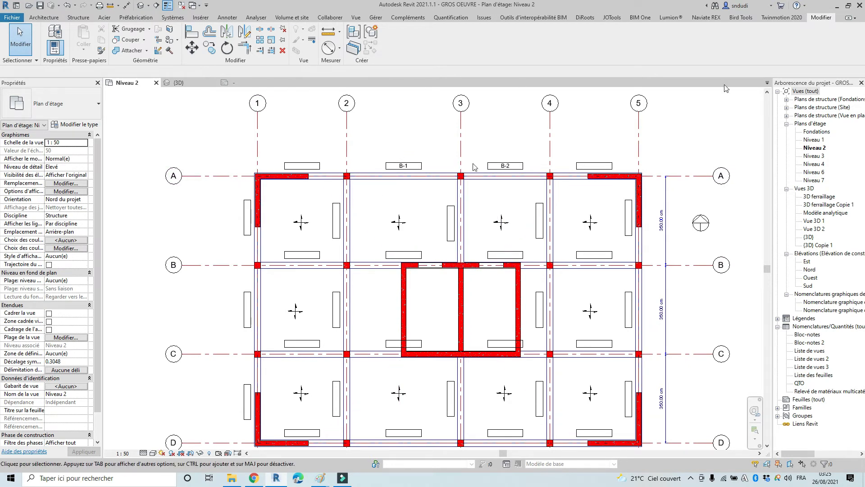
# Start Element Renumber from JOTools for structural framing, with current number 1 and number prefix P-A-
pyautogui.click(612, 17)
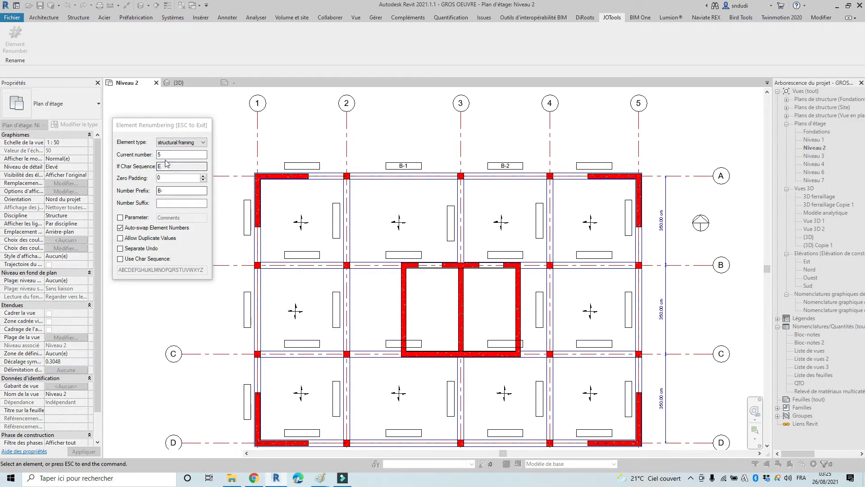
pyautogui.doubleClick(163, 154)
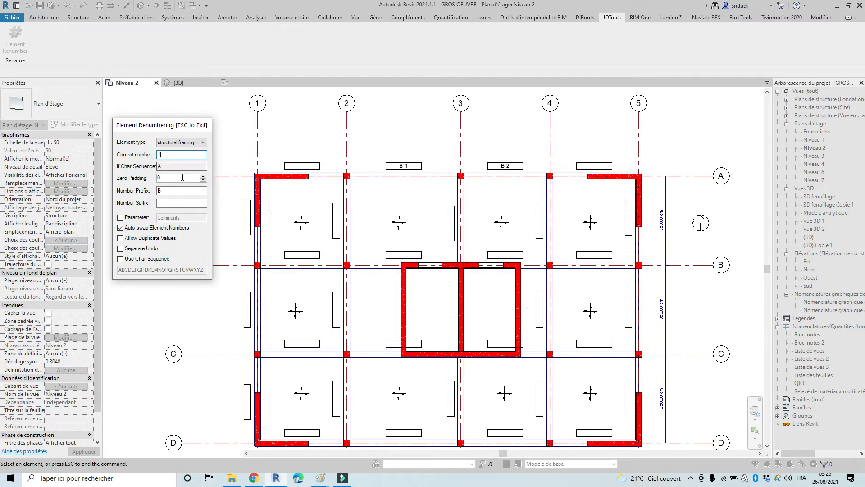
pyautogui.doubleClick(165, 189)
pyautogui.write('P')
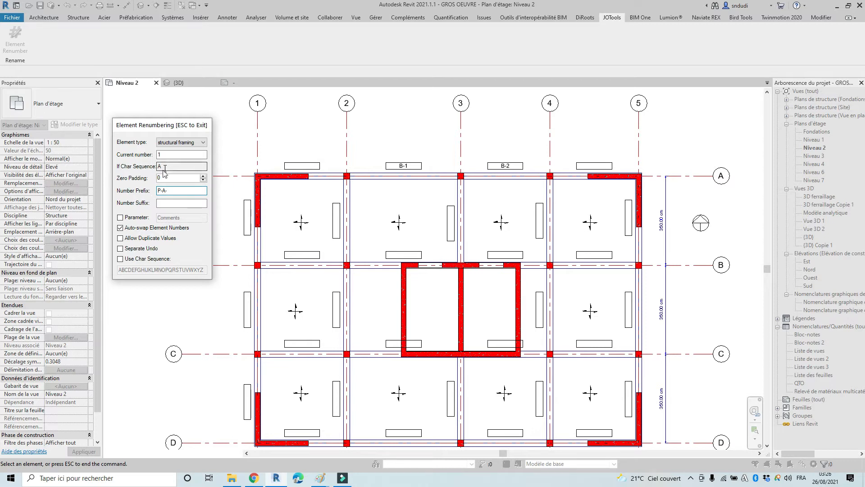
# Renumber the four beams along axis A in order from grid 1 to grid 5 as P-A-1 to P-A-4
pyautogui.click(323, 180)
pyautogui.click(408, 177)
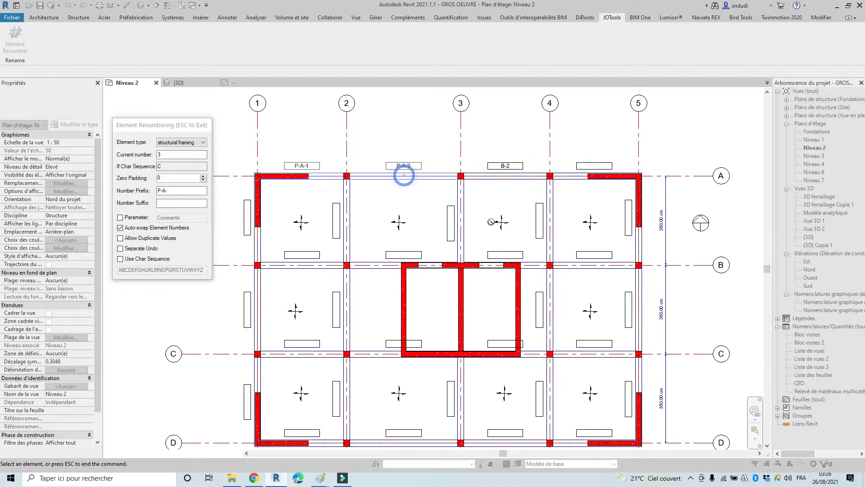
pyautogui.click(512, 179)
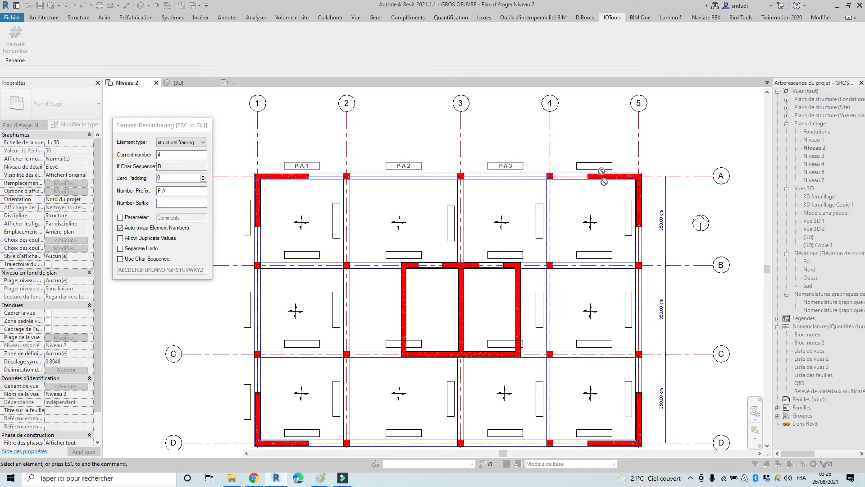
pyautogui.click(572, 176)
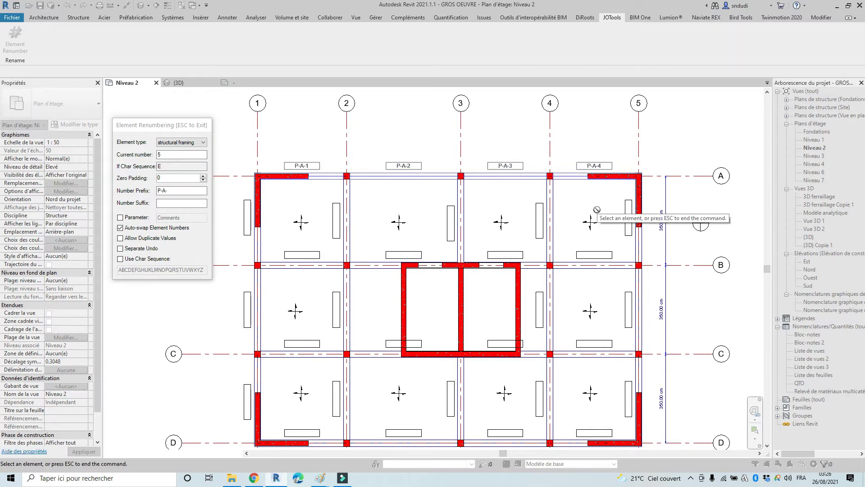
# Set the number prefix to P-B- and the current number to 1, and renumber the axis B beam between grids 1 and 2
pyautogui.moveTo(164, 123); pyautogui.dragTo(199, 156)
pyautogui.click(197, 224)
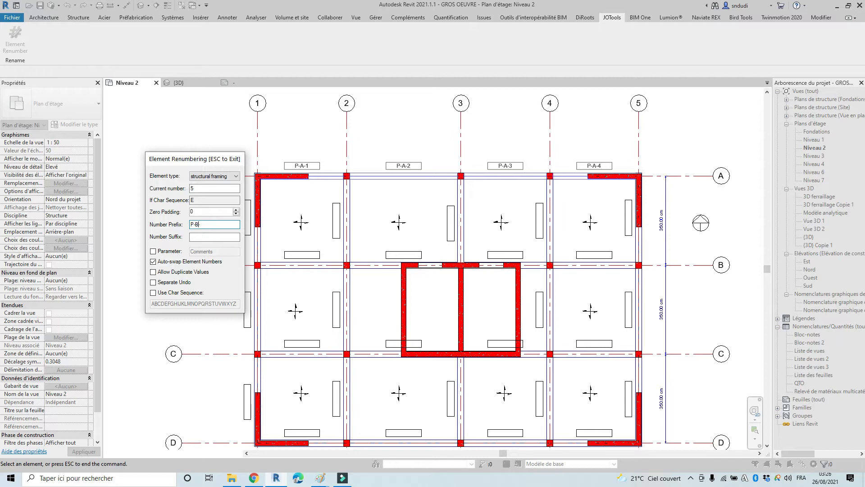
pyautogui.click(301, 266)
pyautogui.click(197, 189)
pyautogui.moveTo(198, 189); pyautogui.dragTo(188, 189)
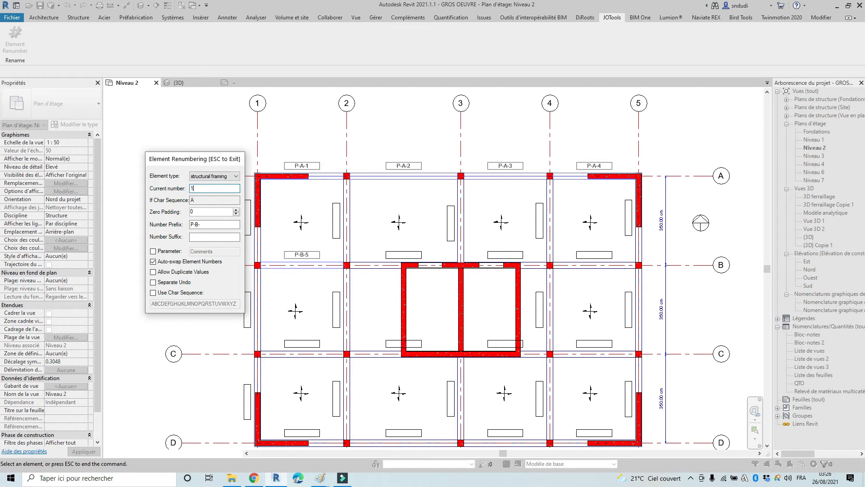
pyautogui.write('1')
pyautogui.click(301, 265)
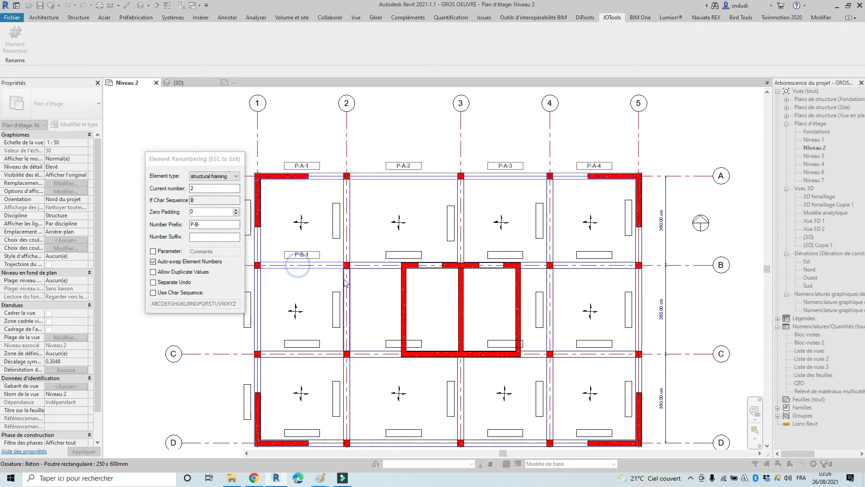
# Renumber the remaining three axis B beams in order from grid 2 to grid 5 as P-B-2 to P-B-4
pyautogui.click(399, 267)
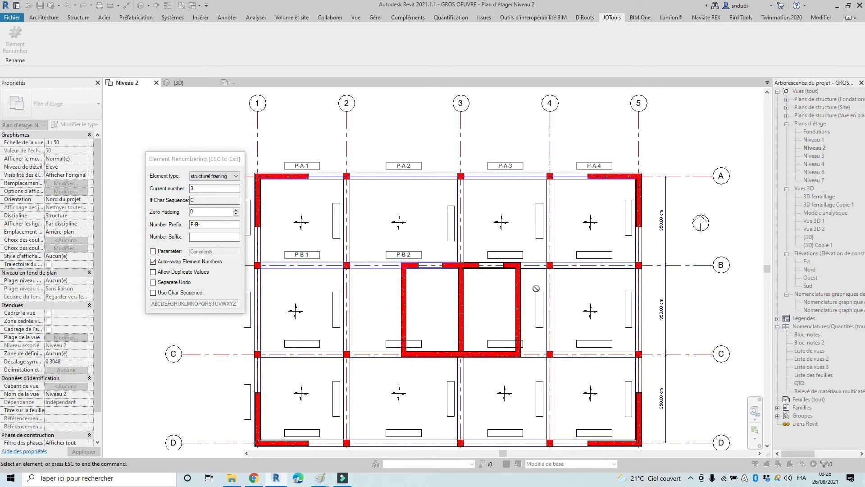
pyautogui.click(495, 270)
pyautogui.click(594, 267)
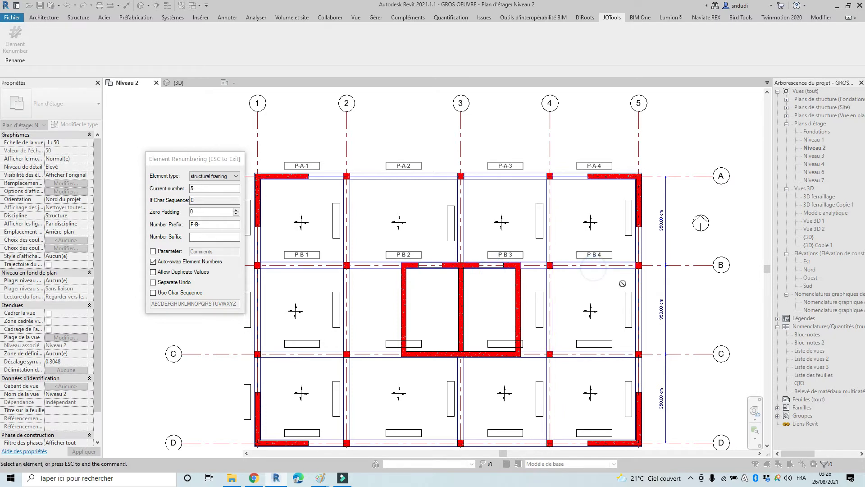
# With number prefix P-C- and current number 1, renumber the four axis C beams from grid 1 to grid 5 as P-C-1 to P-C-4
pyautogui.click(198, 224)
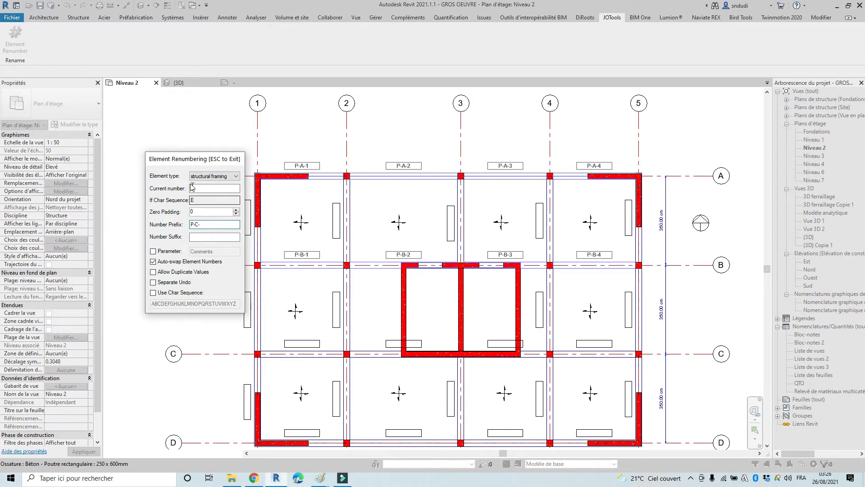
pyautogui.moveTo(198, 188); pyautogui.dragTo(179, 189)
pyautogui.write('1')
pyautogui.click(304, 360)
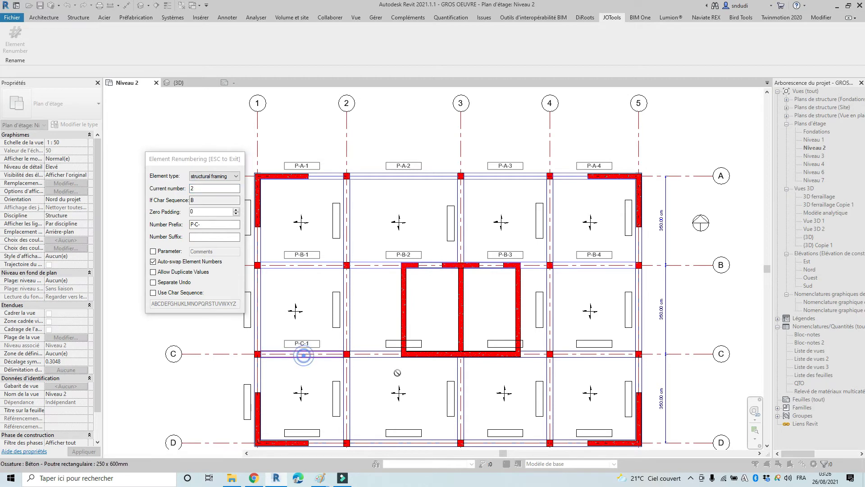
pyautogui.click(377, 356)
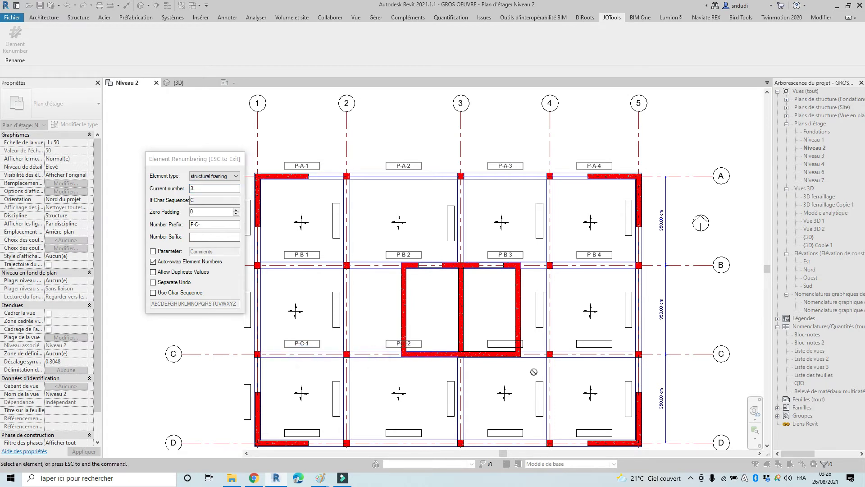
pyautogui.click(535, 357)
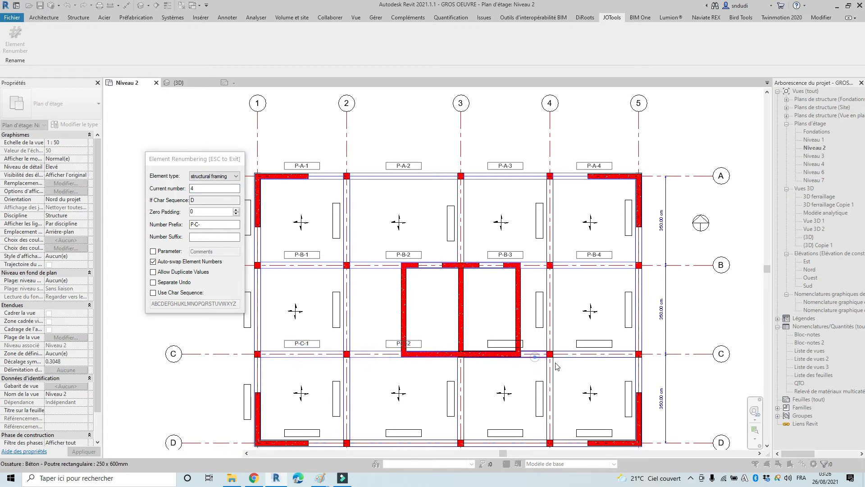
pyautogui.click(602, 354)
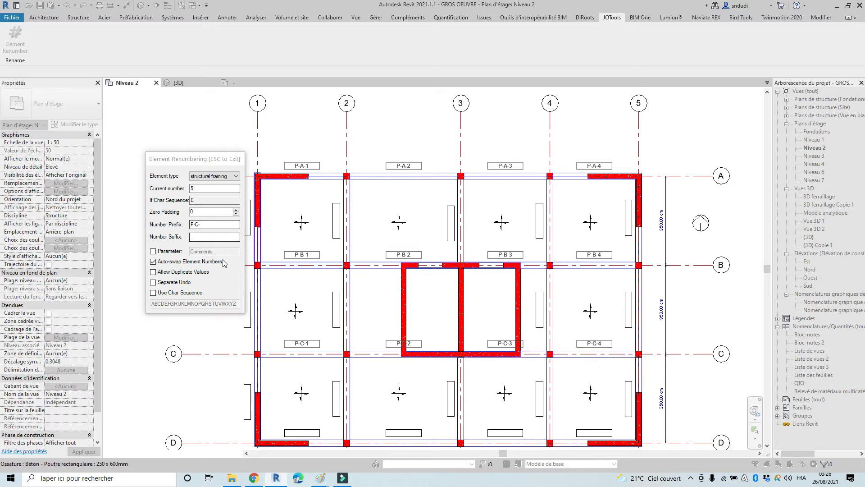
# With number prefix P-D- and current number 1, renumber the four axis D beams from grid 1 to grid 5 as P-D-1 to P-D-4
pyautogui.scroll(-1, 397, 290)
pyautogui.scroll(-1, 391, 309)
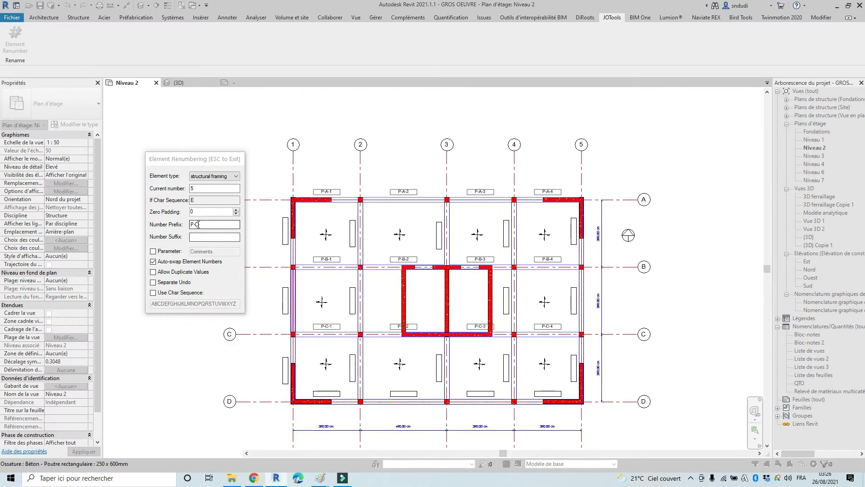
pyautogui.click(198, 224)
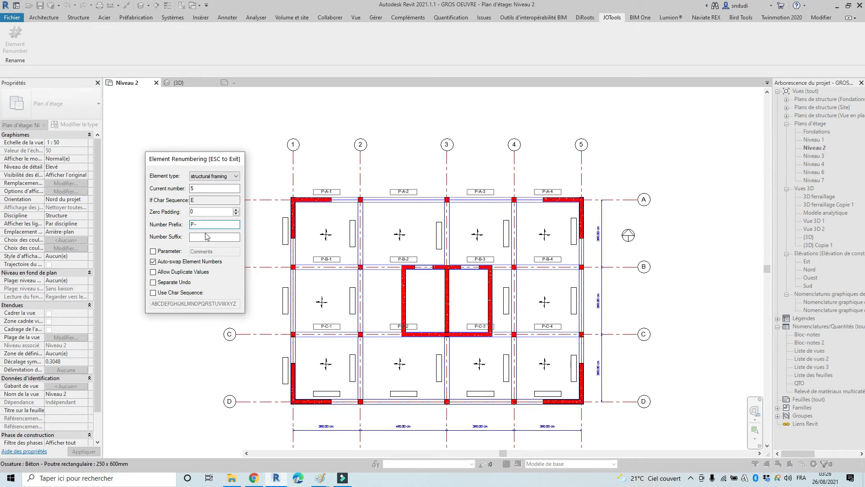
pyautogui.moveTo(201, 191); pyautogui.dragTo(179, 190)
pyautogui.click(217, 177)
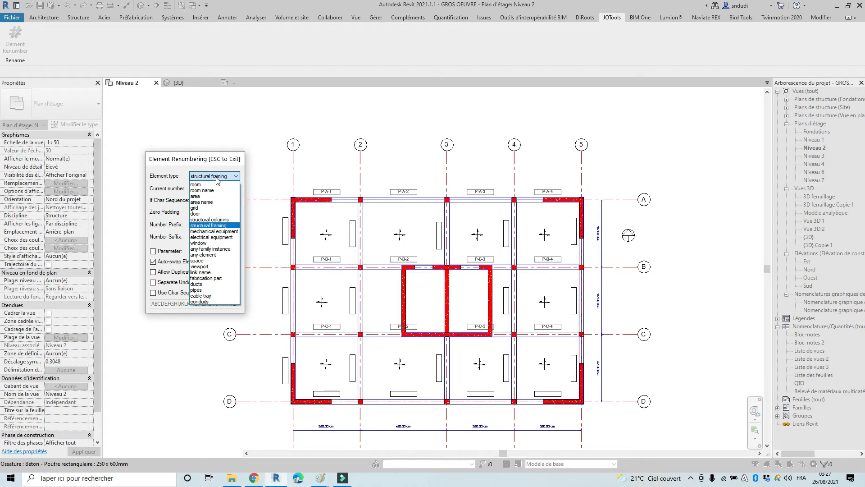
pyautogui.click(216, 181)
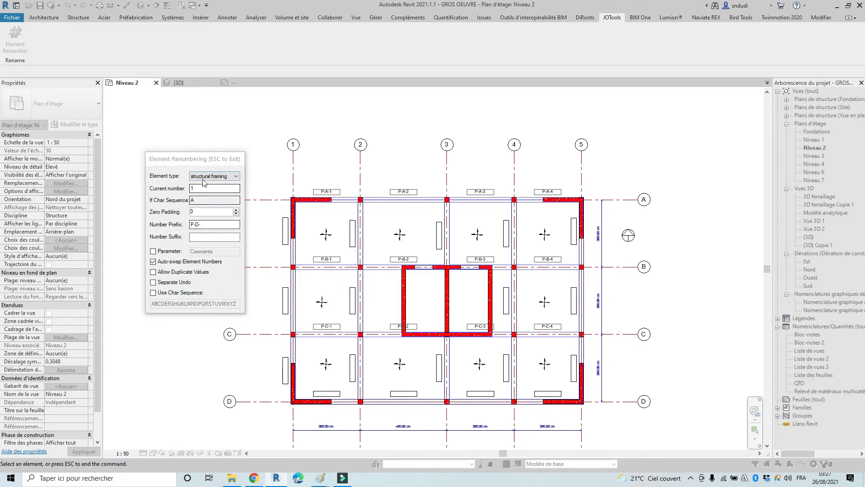
pyautogui.scroll(2, 341, 404)
pyautogui.click(334, 400)
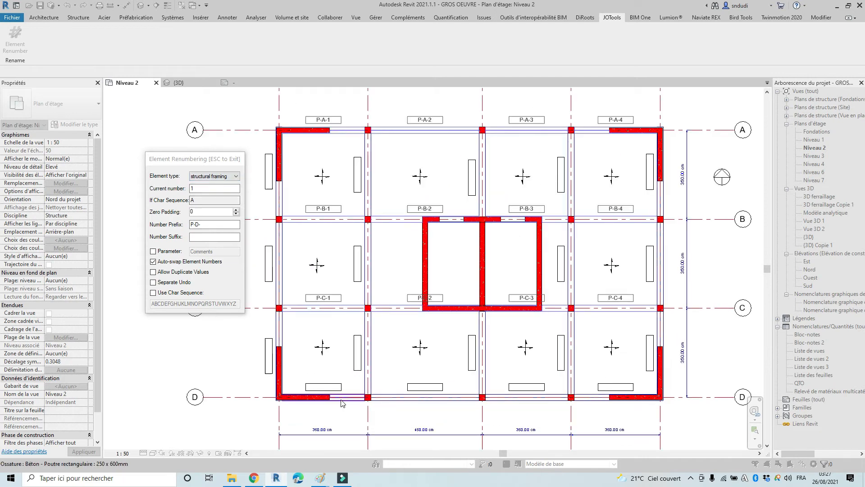
pyautogui.click(436, 399)
pyautogui.click(526, 398)
pyautogui.click(595, 399)
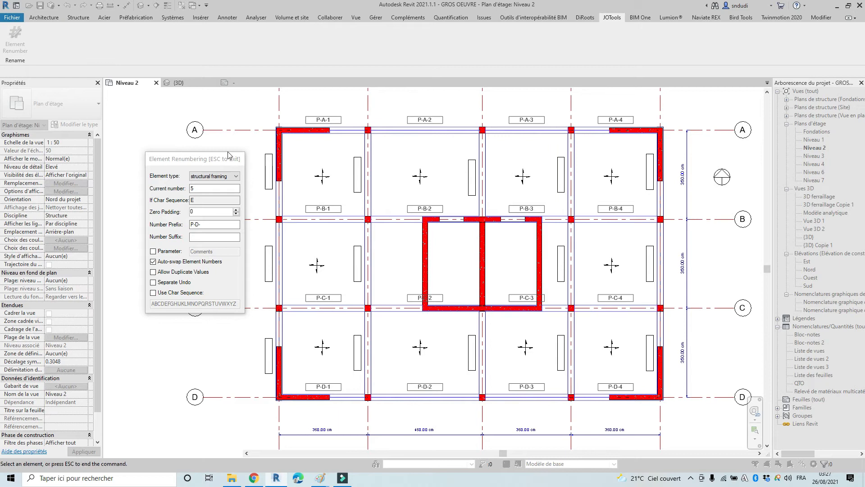
# With number prefix P-1- and current number 1, renumber the three beams along axis 1 from D to A as P-1-1 to P-1-3
pyautogui.moveTo(202, 160); pyautogui.dragTo(166, 145)
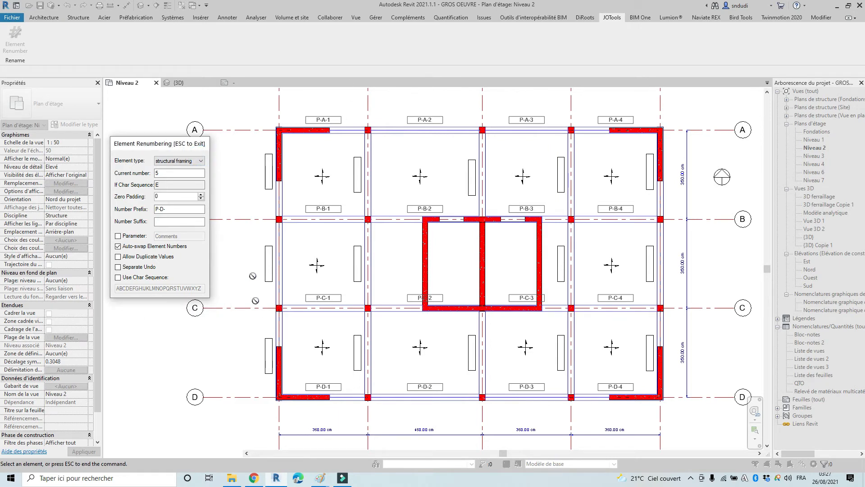
pyautogui.scroll(-2, 438, 318)
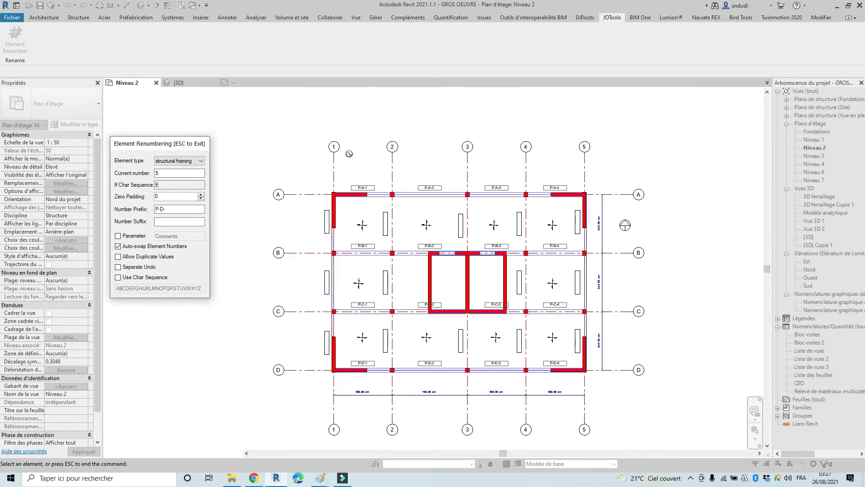
pyautogui.click(164, 209)
pyautogui.write('-1')
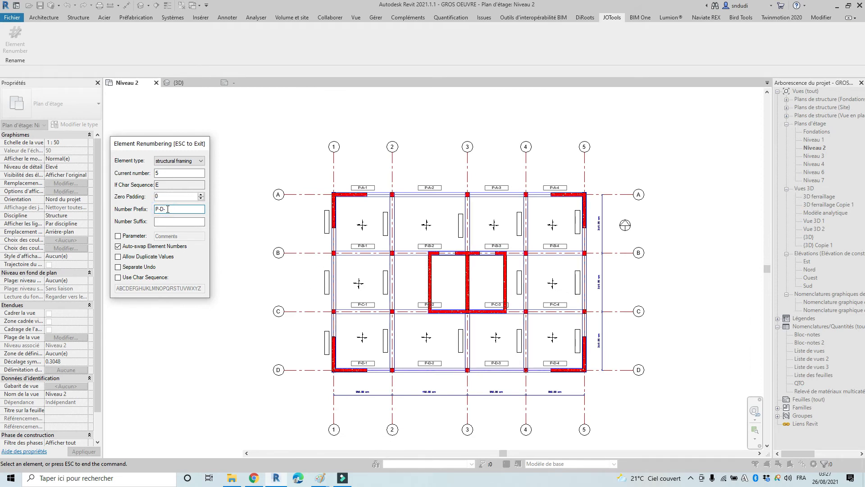
pyautogui.write('-')
pyautogui.doubleClick(156, 173)
pyautogui.click(334, 336)
pyautogui.click(335, 281)
pyautogui.scroll(3, 337, 282)
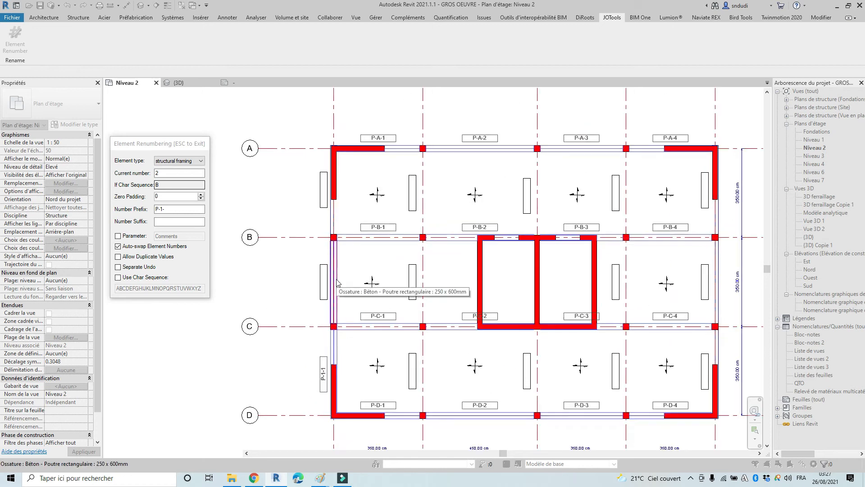
pyautogui.scroll(1, 343, 204)
pyautogui.click(333, 216)
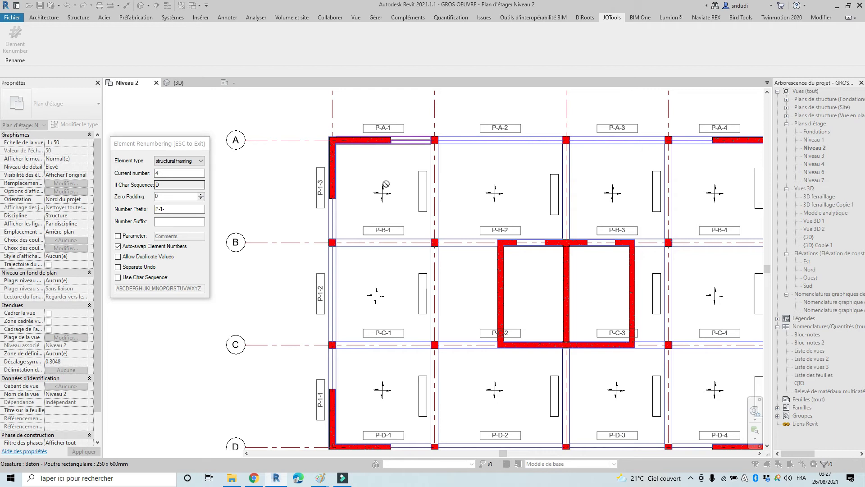
# With number prefix P-2- and current number 1, renumber the three beams along axis 2 from D to A as P-2-1 to P-2-3
pyautogui.scroll(-2, 344, 133)
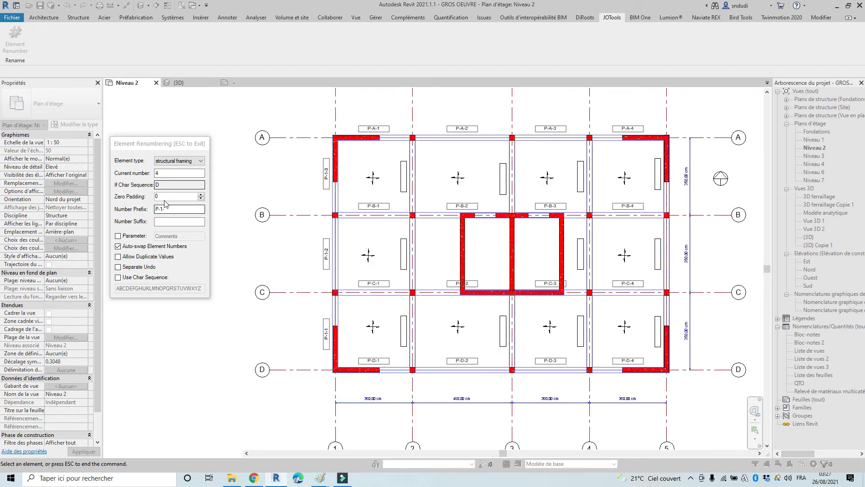
pyautogui.click(166, 212)
pyautogui.press('BackSpace')
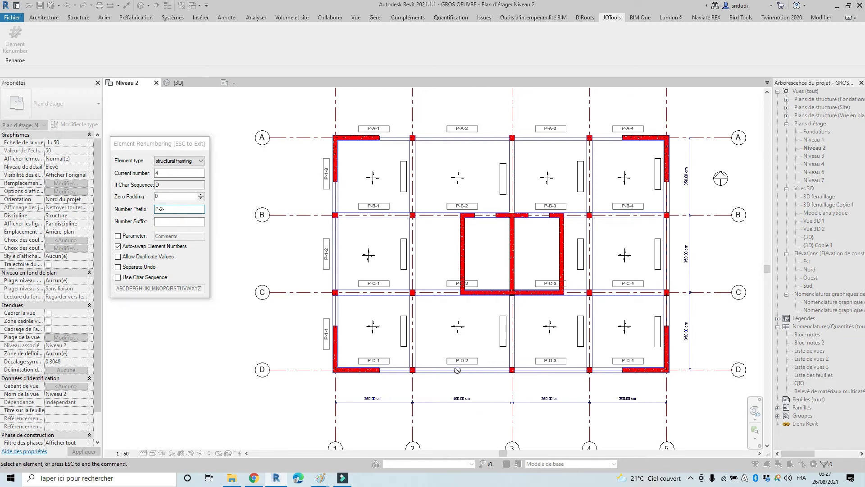
pyautogui.click(131, 168)
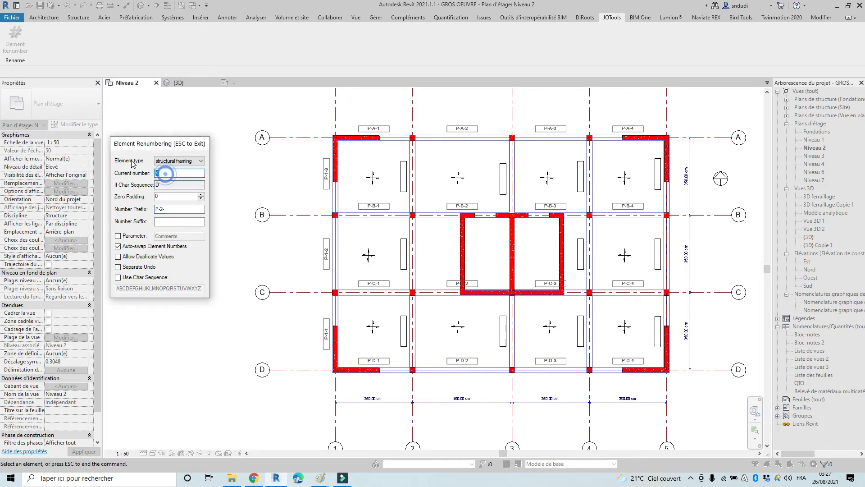
pyautogui.click(413, 333)
pyautogui.click(415, 251)
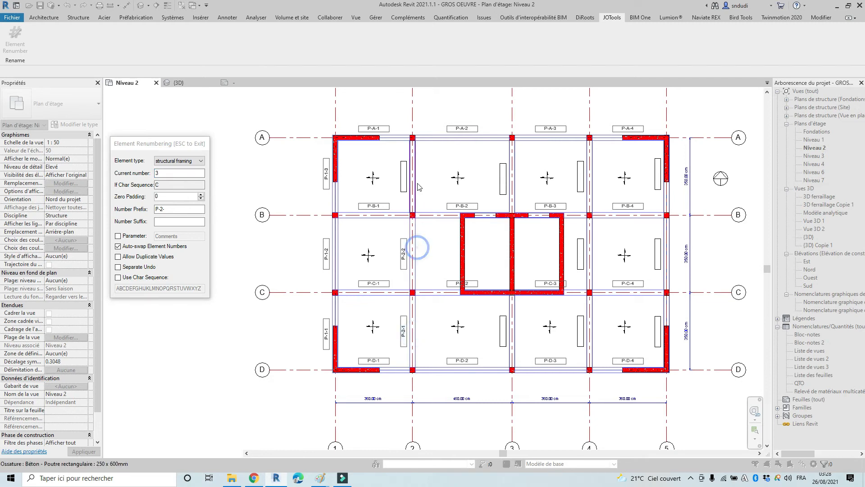
pyautogui.click(413, 180)
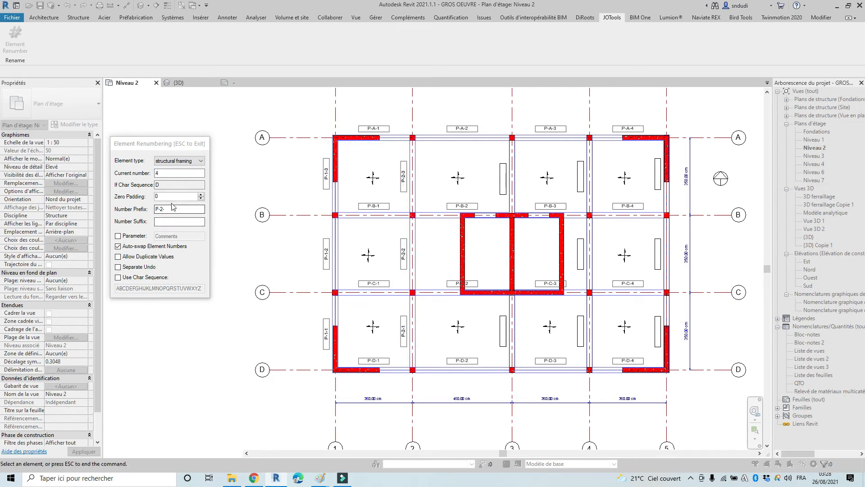
# With number prefix P-3- and current number 1, renumber the two axis 3 beams, between D-C and B-A, as P-3-1 and P-3-2
pyautogui.click(164, 208)
pyautogui.press('BackSpace')
pyautogui.press('BackSpace')
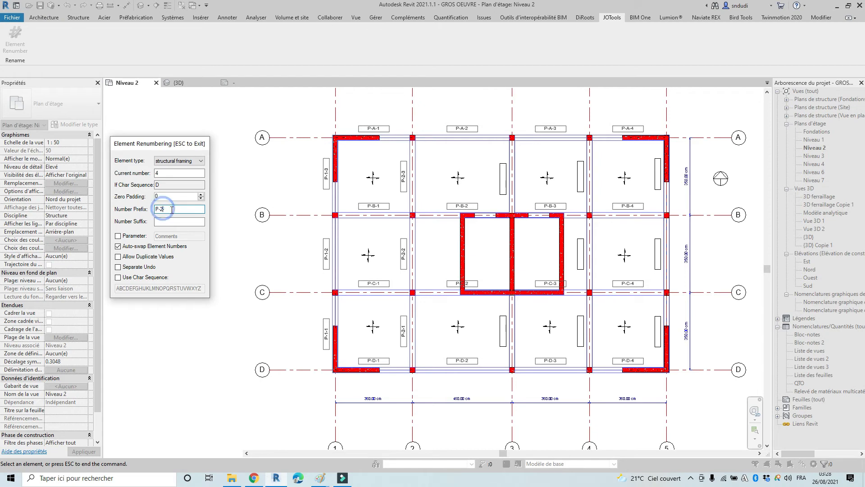
pyautogui.write('3-')
pyautogui.moveTo(165, 174); pyautogui.dragTo(145, 170)
pyautogui.write('1')
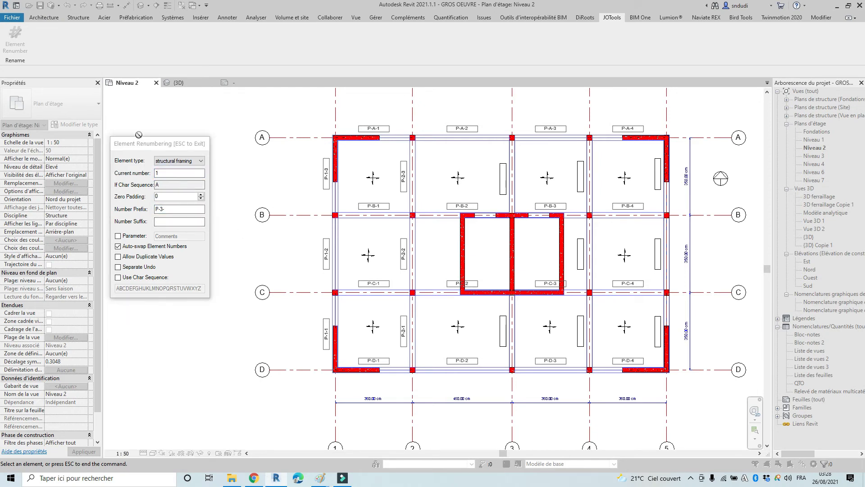
pyautogui.click(513, 338)
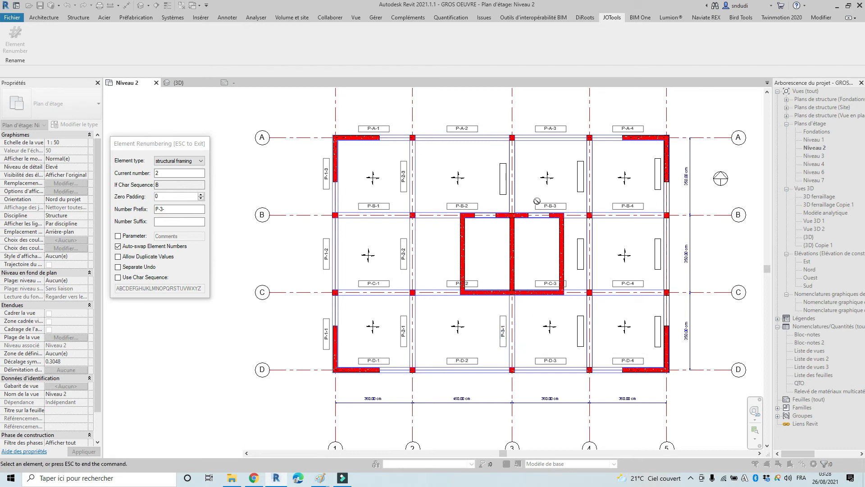
pyautogui.click(517, 181)
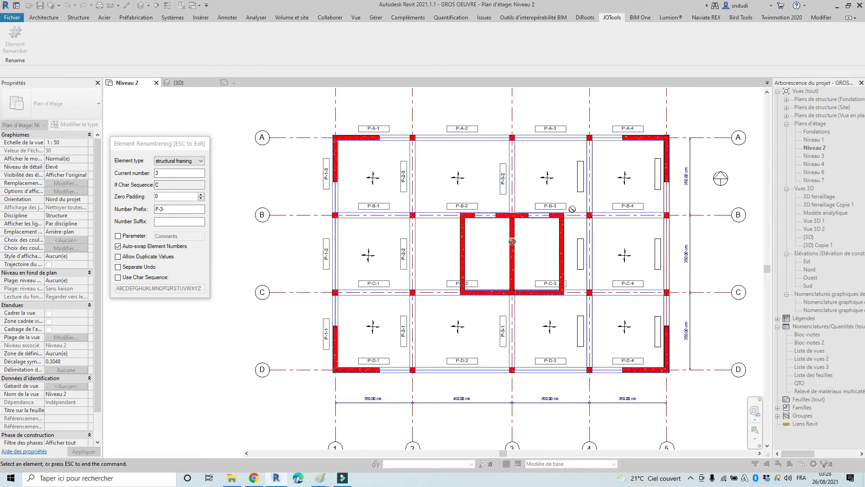
# With number prefix P-4- and current number 1, renumber the three beams along axis 4 from D to A as P-4-1 to P-4-3
pyautogui.click(174, 210)
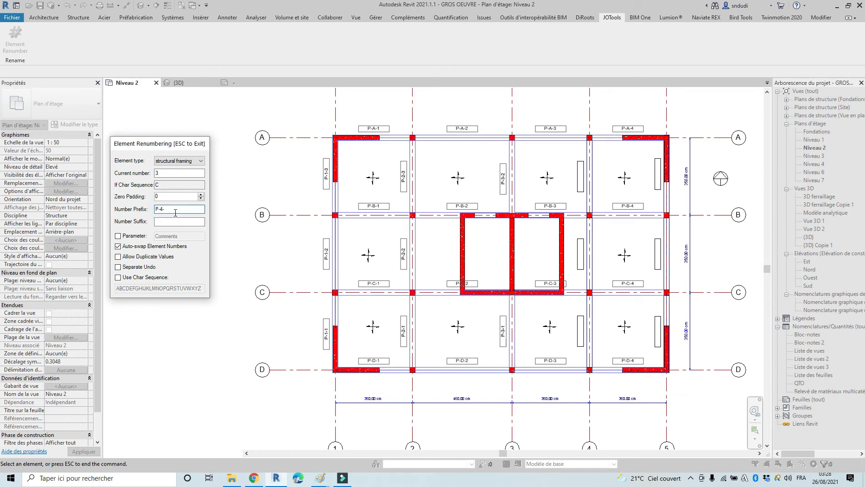
pyautogui.doubleClick(164, 173)
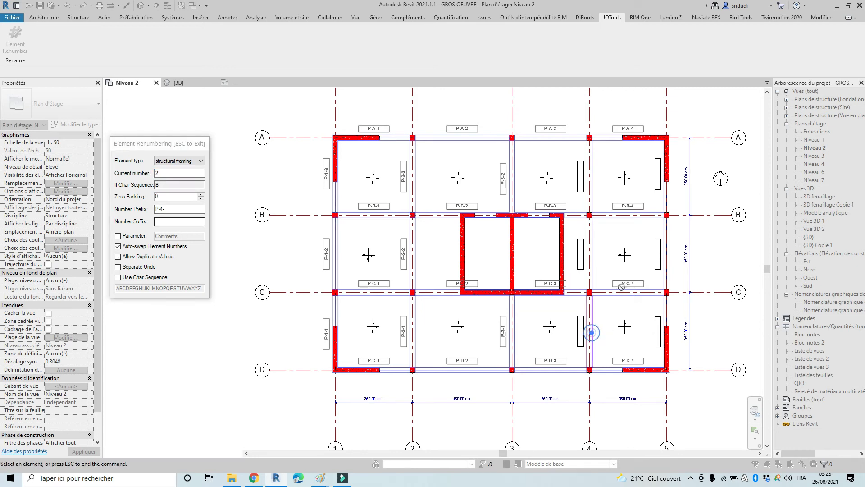
pyautogui.click(593, 332)
pyautogui.click(591, 261)
pyautogui.click(590, 183)
# With prefix P-5- and current number 1, renumber the three axis 5 beams from D to A as P-5-1 to P-5-3 and end the renumbering
pyautogui.click(163, 210)
pyautogui.write('-')
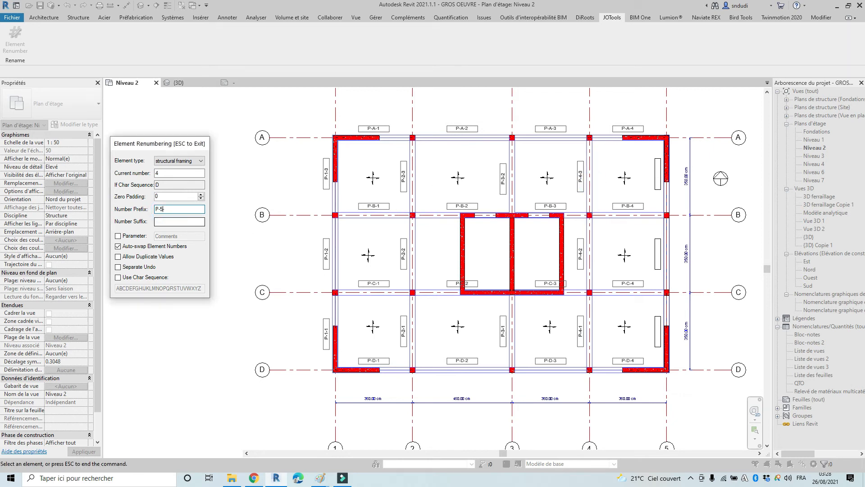
pyautogui.doubleClick(158, 173)
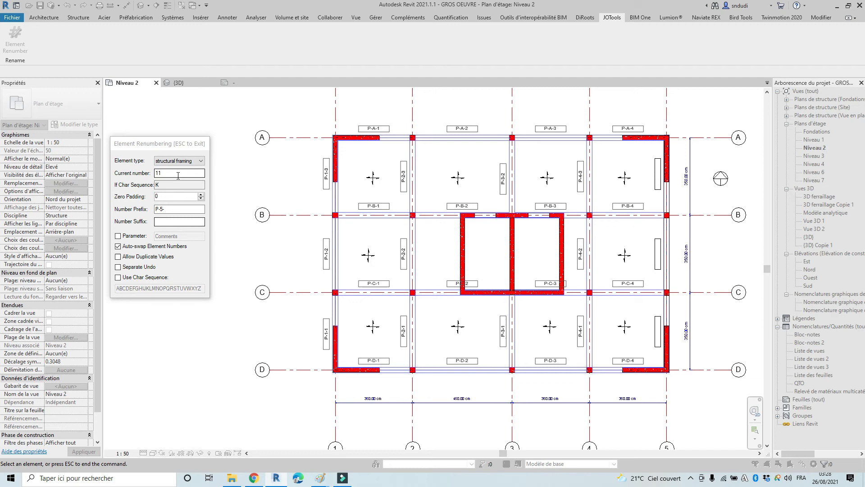
pyautogui.click(175, 173)
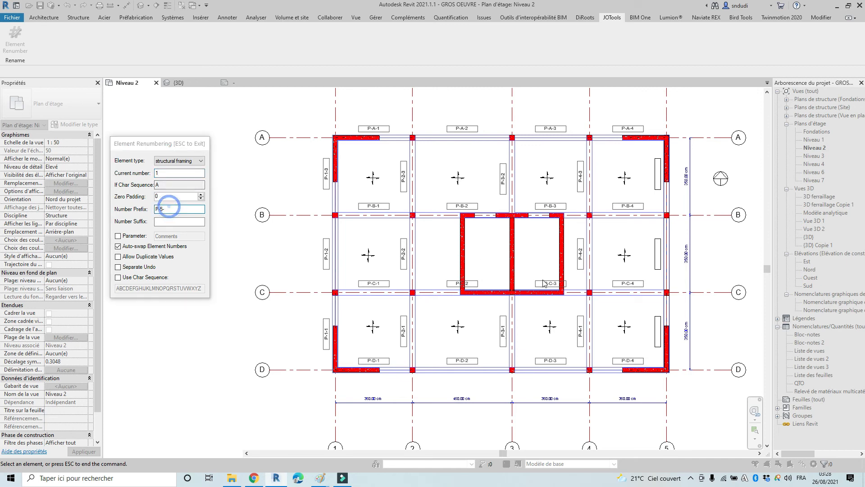
pyautogui.click(668, 308)
pyautogui.click(667, 261)
pyautogui.click(670, 200)
pyautogui.scroll(2, 644, 279)
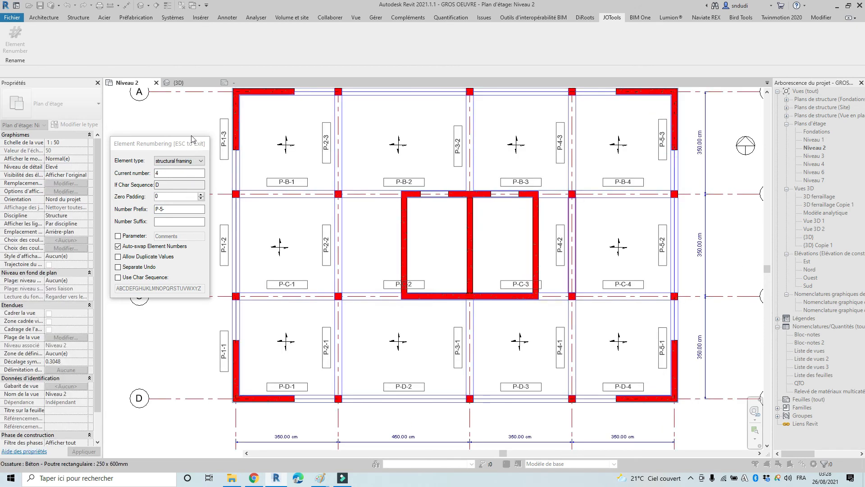
pyautogui.rightClick(711, 171)
pyautogui.click(735, 176)
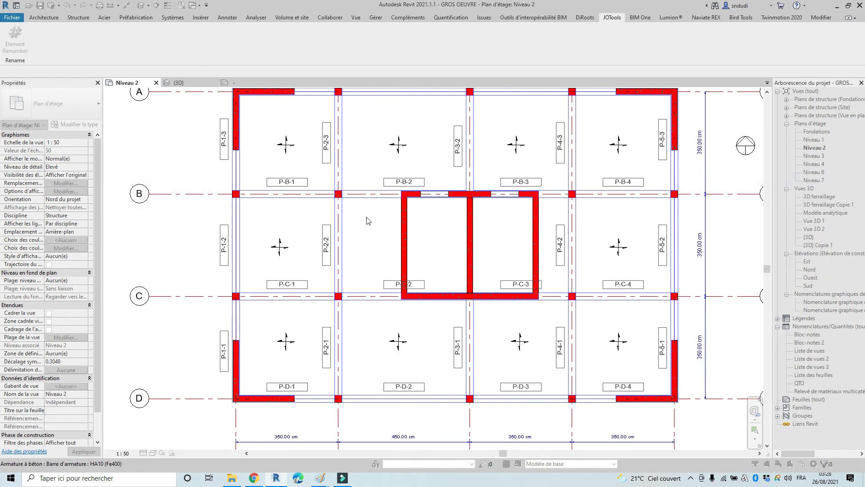
pyautogui.scroll(-3, 367, 257)
pyautogui.scroll(1, 533, 238)
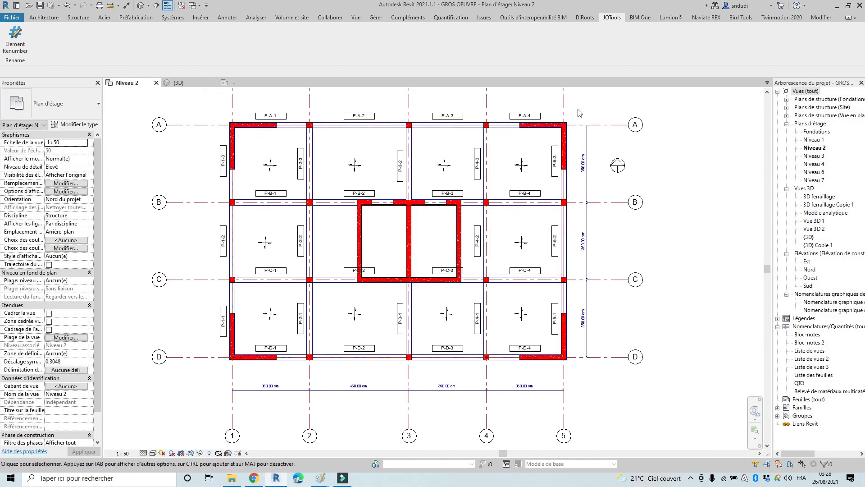
pyautogui.scroll(1, 338, 132)
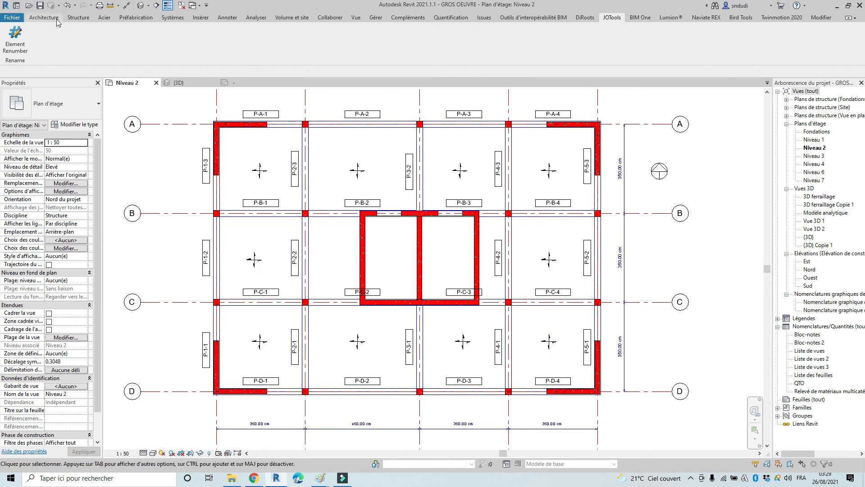
pyautogui.scroll(3, 402, 160)
pyautogui.scroll(-4, 423, 201)
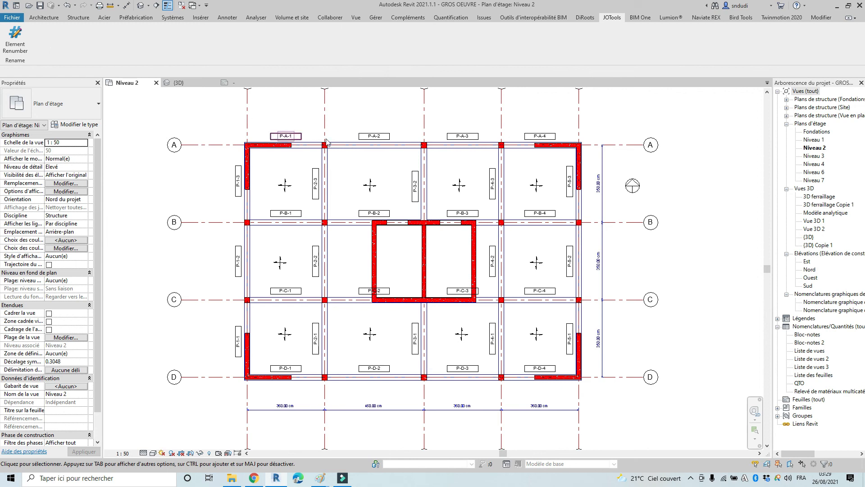
pyautogui.scroll(-2, 413, 255)
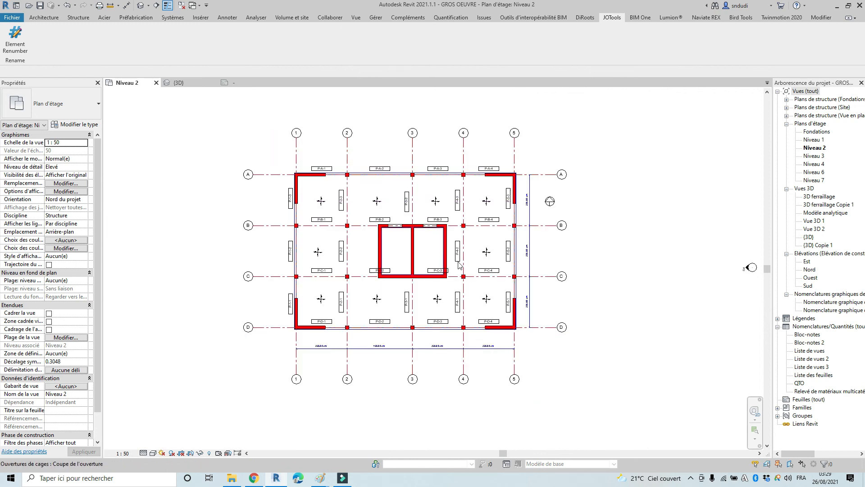